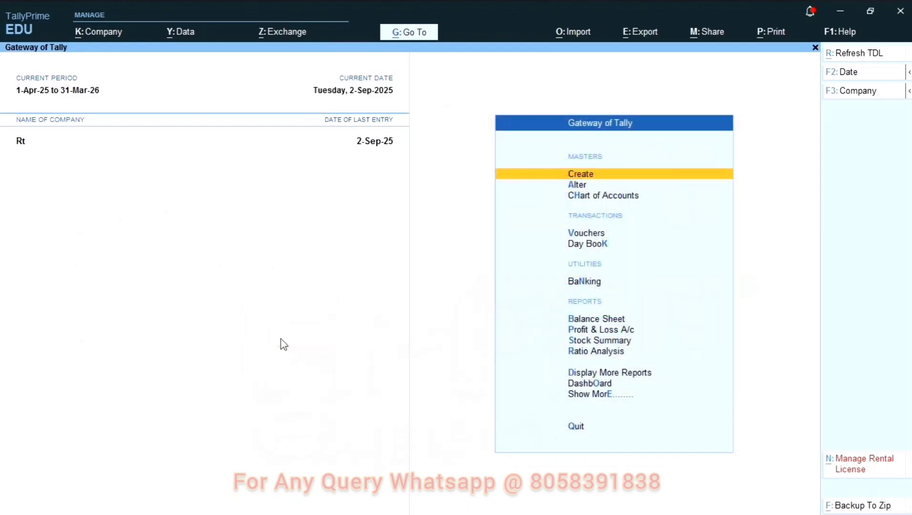
# Find TDL 9829 by searching 'automat' in the All TDL's List, and activate it
pyautogui.click(831, 35)
pyautogui.click(795, 166)
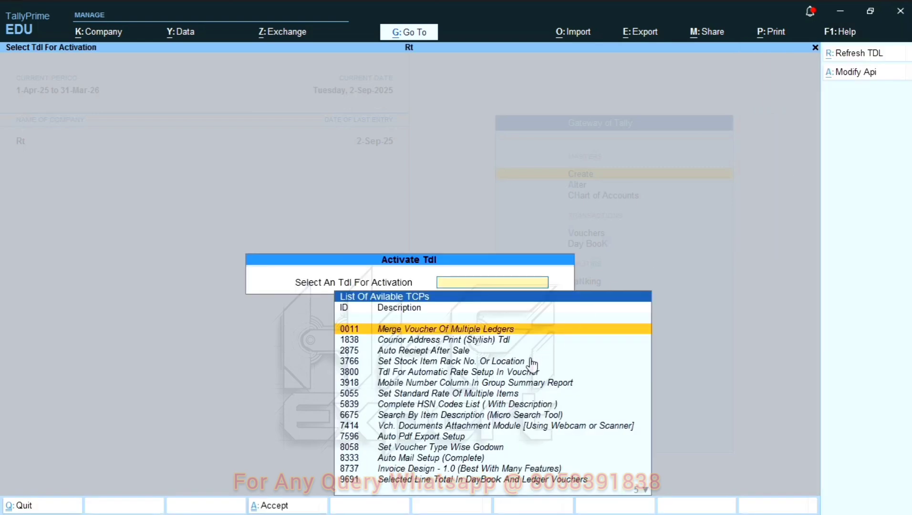
pyautogui.write('auto')
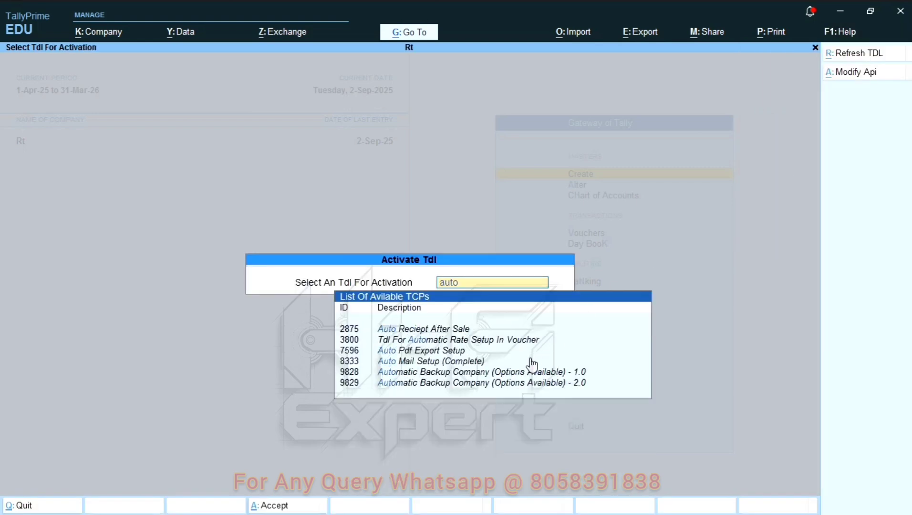
pyautogui.write('mat')
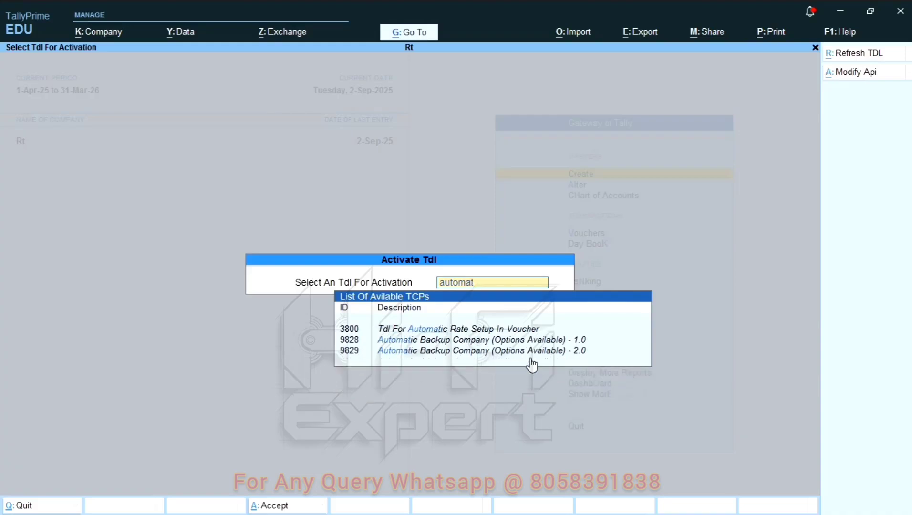
pyautogui.press('Down')
pyautogui.press('Down')
pyautogui.press('Down')
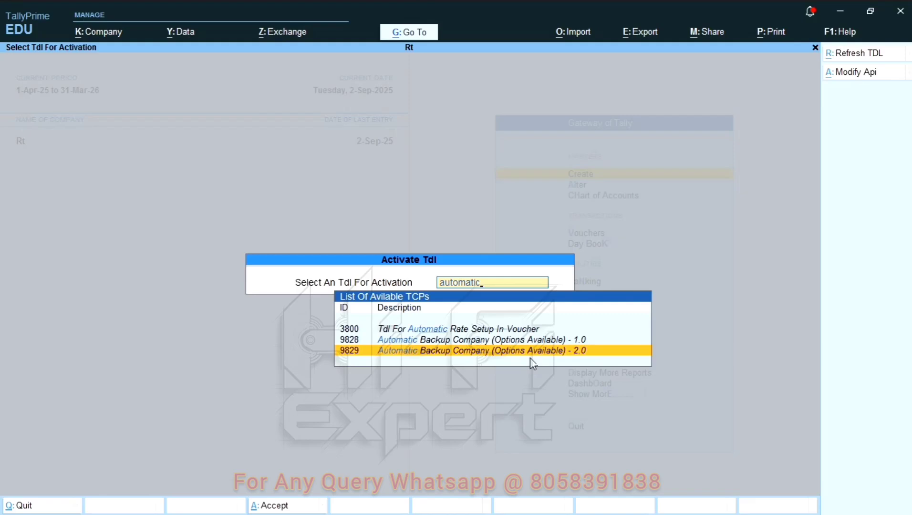
pyautogui.press('Return')
pyautogui.press('Return')
pyautogui.press('Return')
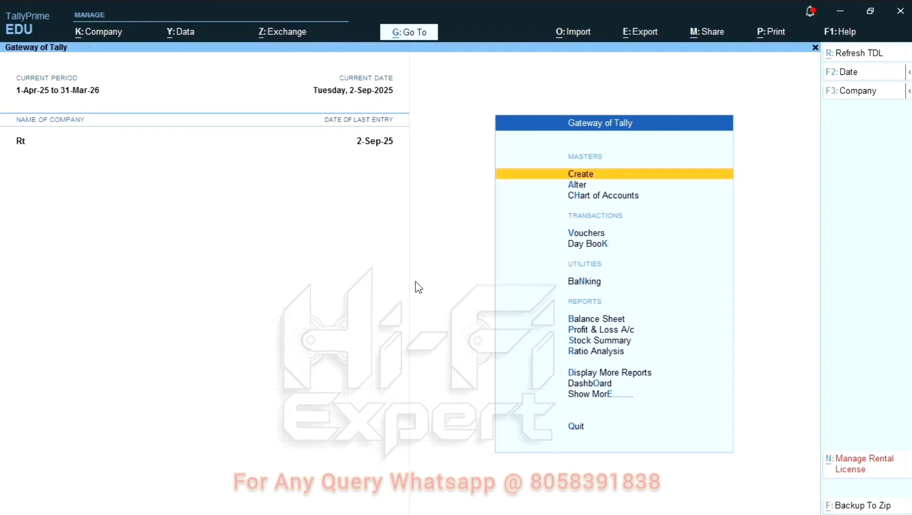
# Open the Auto Backup-2.0 settings from the Data menu
pyautogui.click(179, 33)
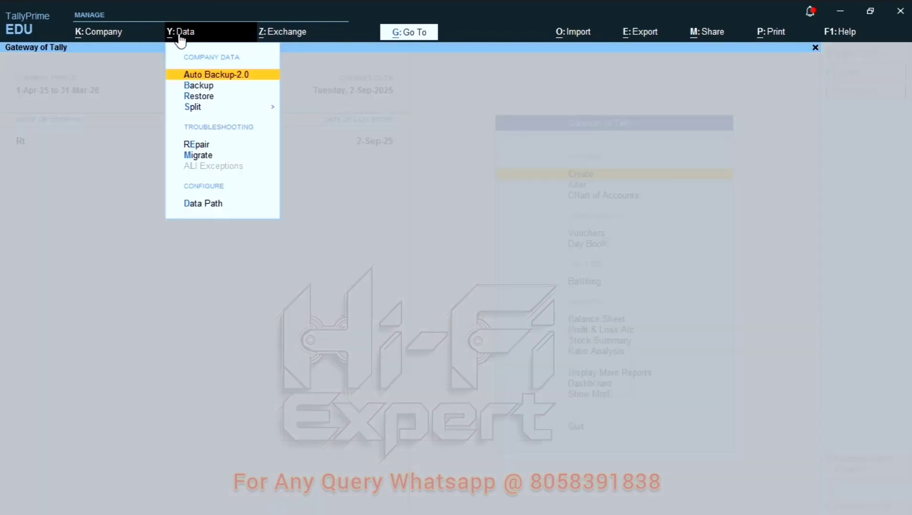
pyautogui.click(200, 75)
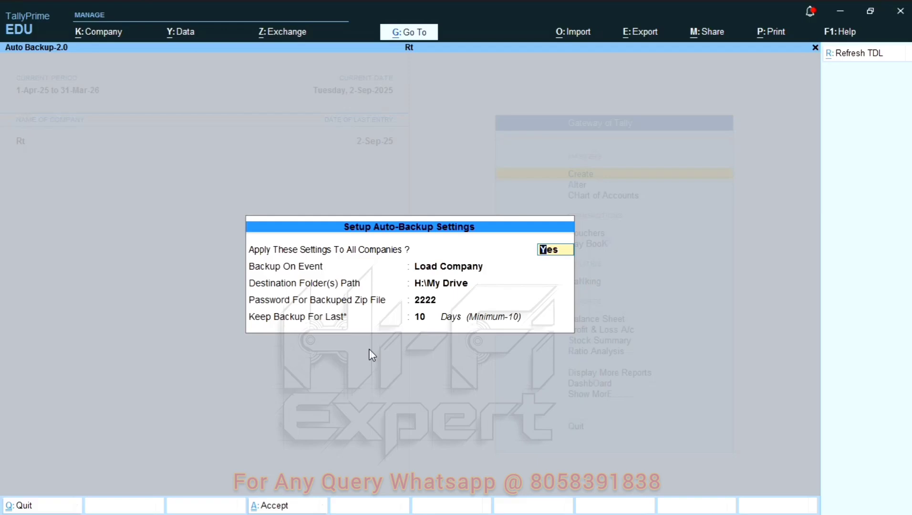
# Change Backup On Event from Load Company to Load Company/Close Company
pyautogui.press('Return')
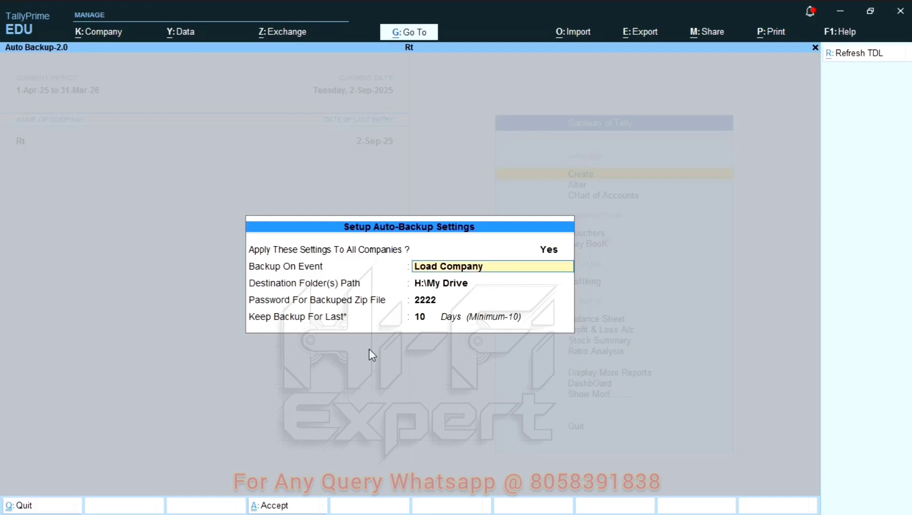
pyautogui.press('BackSpace')
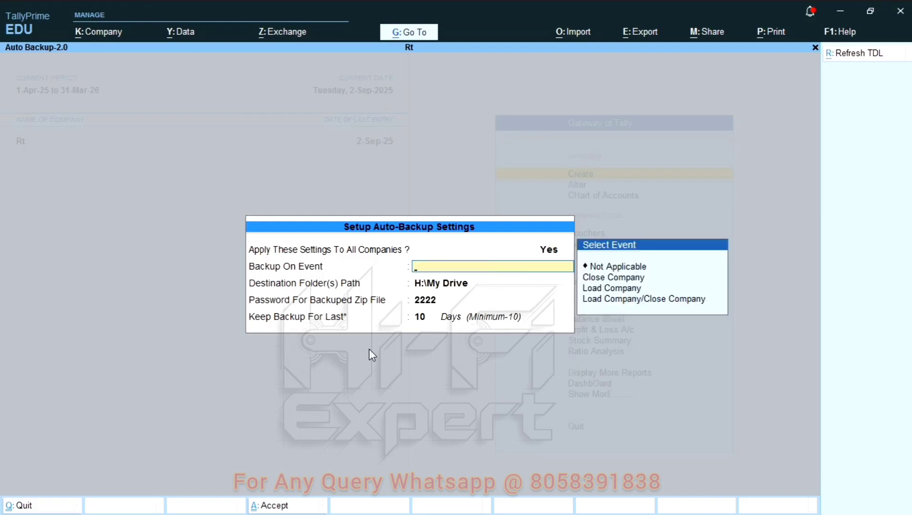
pyautogui.press('Down')
pyautogui.press('Up')
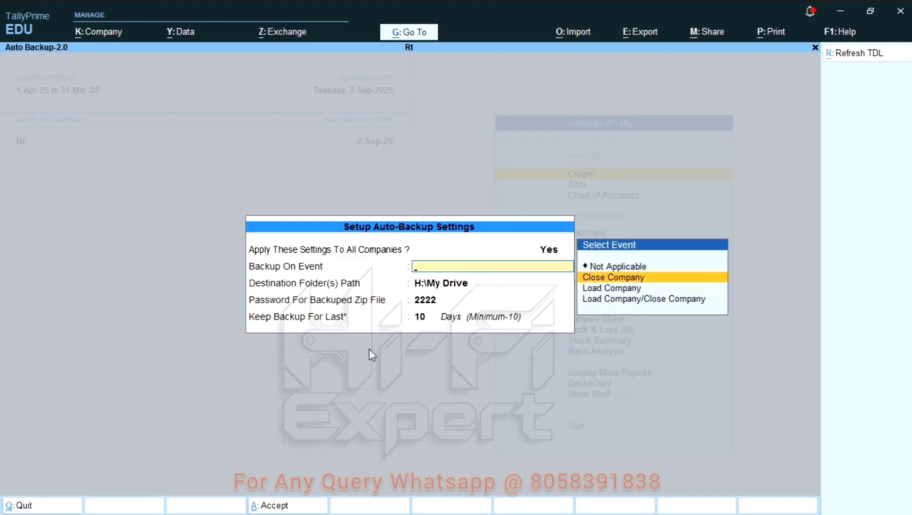
pyautogui.press('Down')
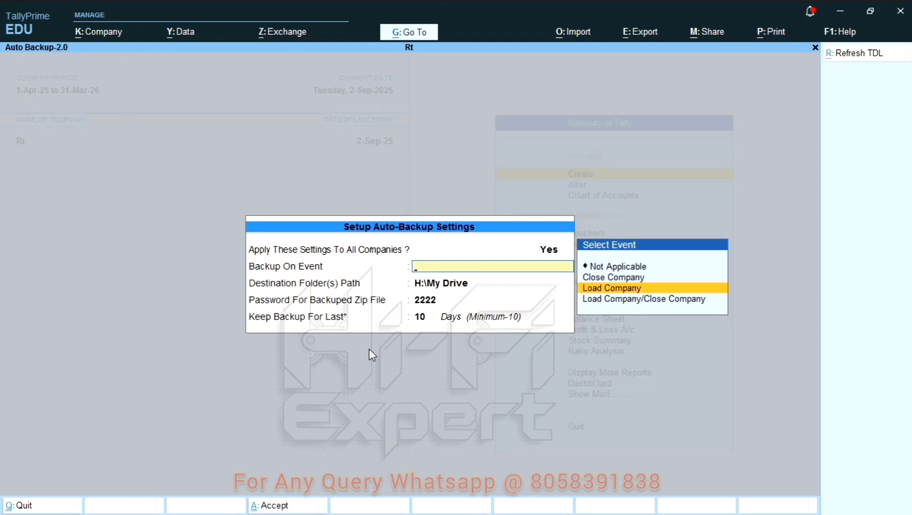
pyautogui.press('Down')
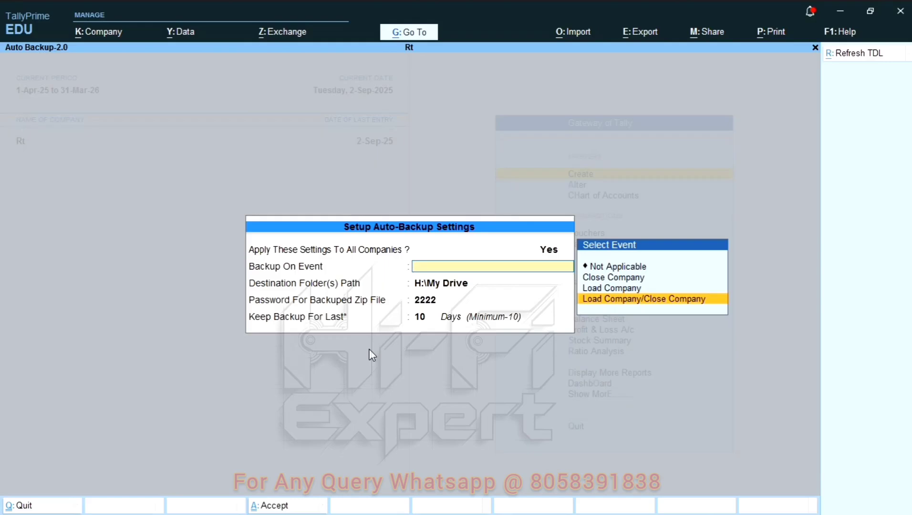
pyautogui.press('Up')
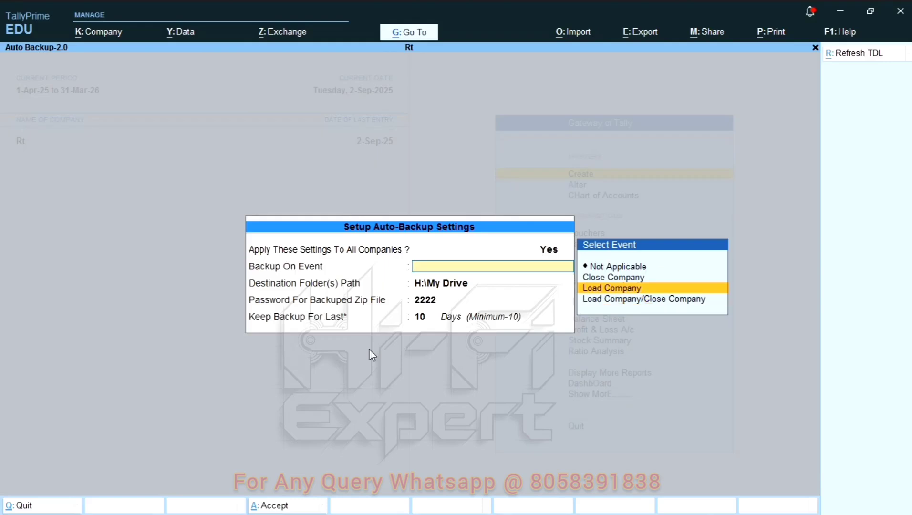
pyautogui.press('Down')
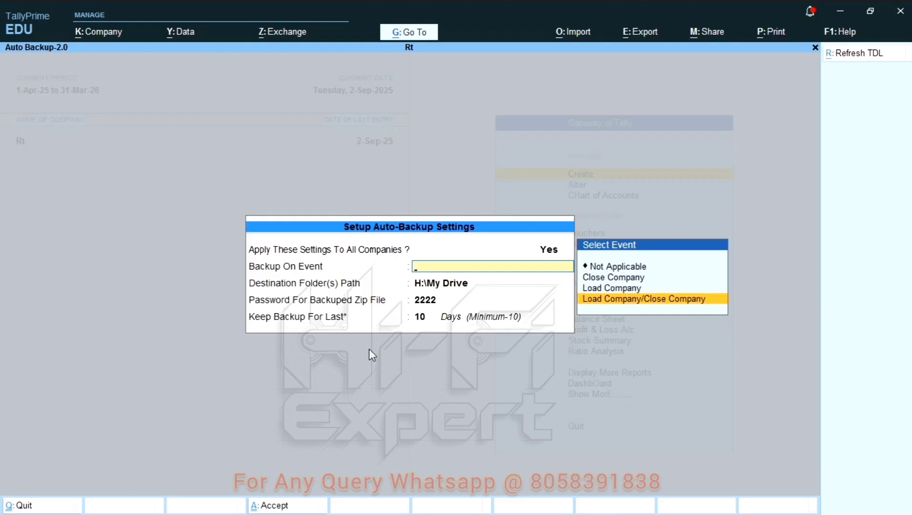
pyautogui.press('Up')
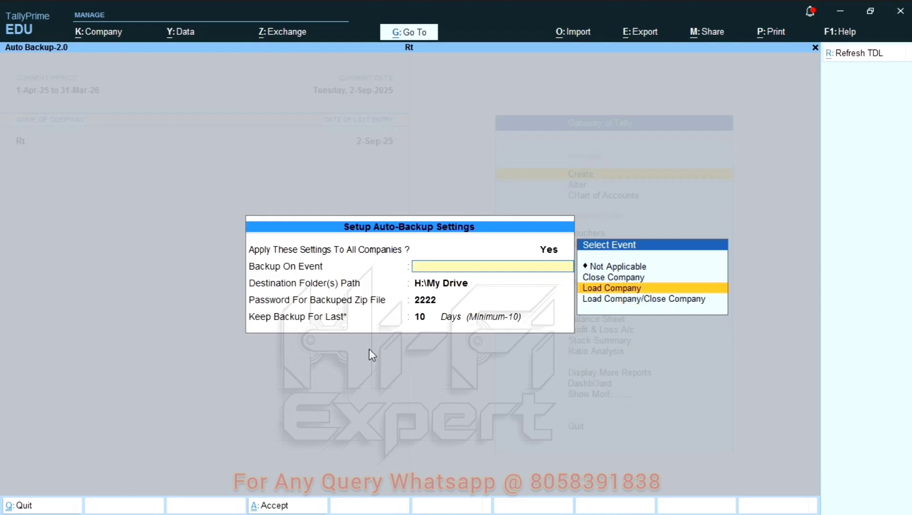
pyautogui.press('Down')
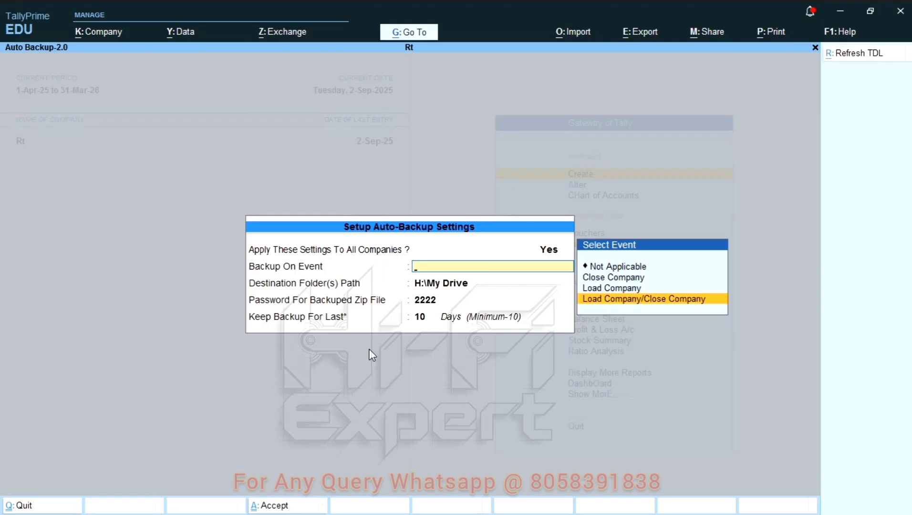
pyautogui.press('Return')
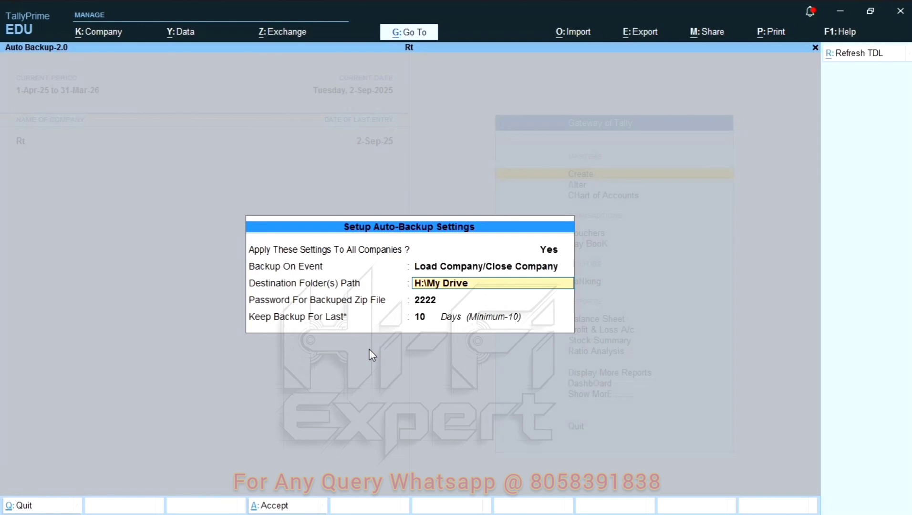
# Keep the H:\My Drive destination folder and enter a new zip-file password
pyautogui.press('Return')
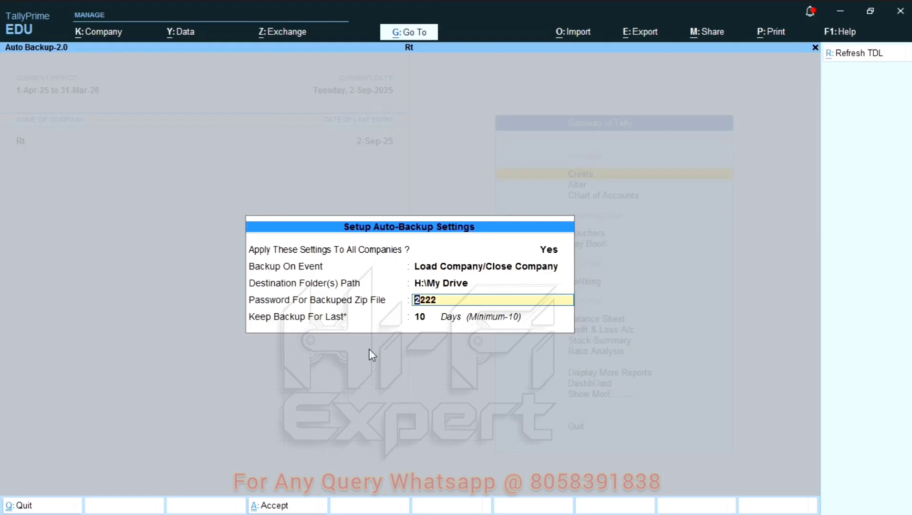
pyautogui.write('12345')
pyautogui.press('Return')
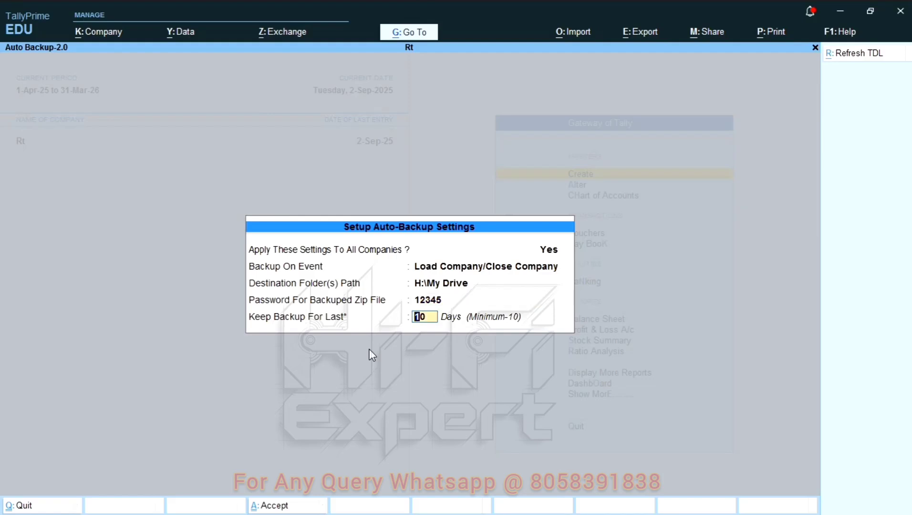
# Set Keep Backup For Last to 500 days
pyautogui.write('1')
pyautogui.write('00')
pyautogui.press('BackSpace')
pyautogui.press('BackSpace')
pyautogui.press('BackSpace')
pyautogui.write('500')
pyautogui.press('Return')
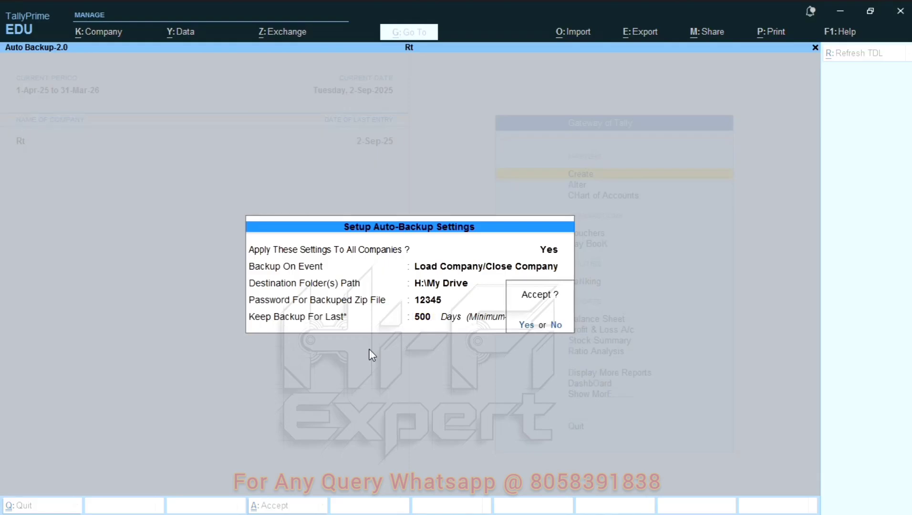
# Decline saving and change backup retention to 10 days
pyautogui.press('Escape')
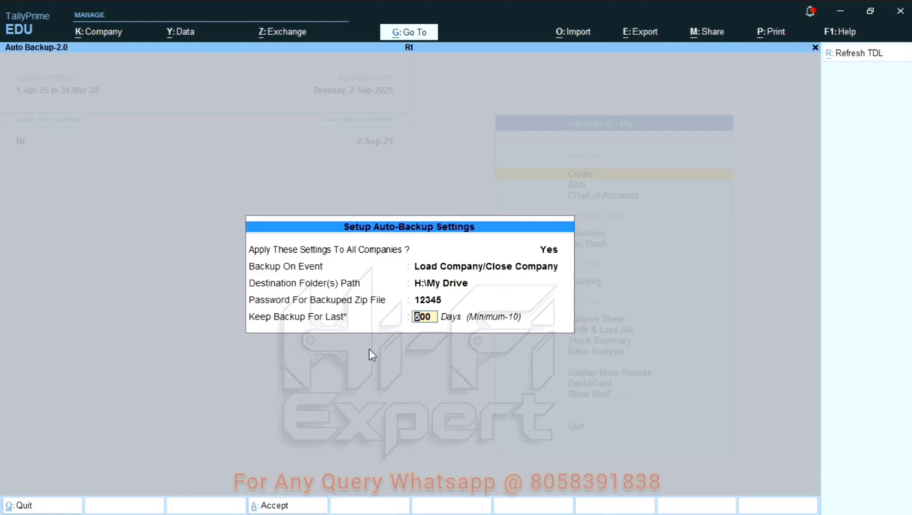
pyautogui.write('10')
pyautogui.press('BackSpace')
pyautogui.press('BackSpace')
pyautogui.write('0')
pyautogui.press('BackSpace')
pyautogui.write('10')
pyautogui.press('Return')
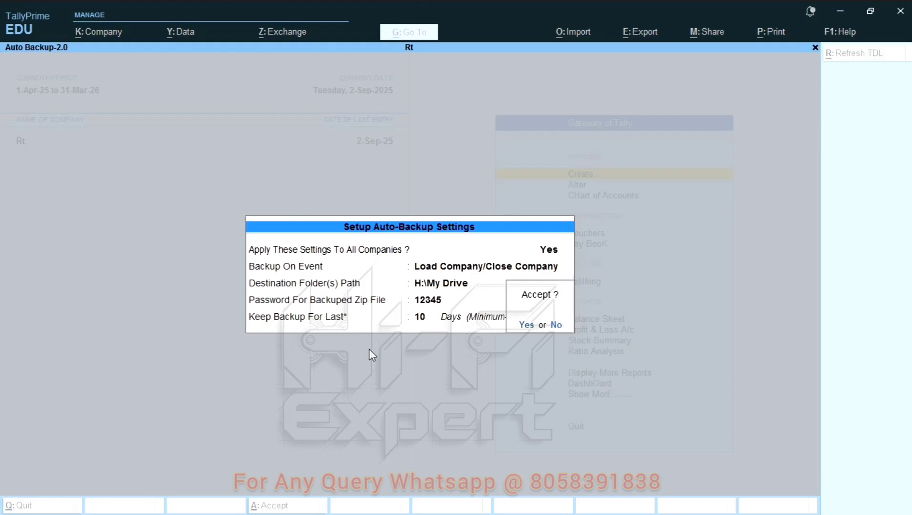
# Accept the backup settings and return to the Gateway of Tally
pyautogui.press('Return')
pyautogui.press('Return')
pyautogui.press('Escape')
pyautogui.press('n')
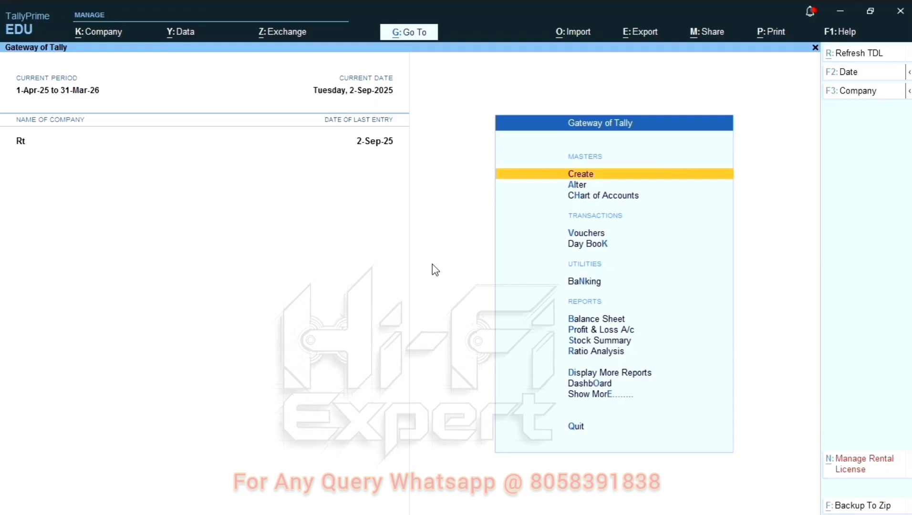
# Check the empty My Drive folder, then shut the Rt company
pyautogui.hotkey('alt', 'Tab')
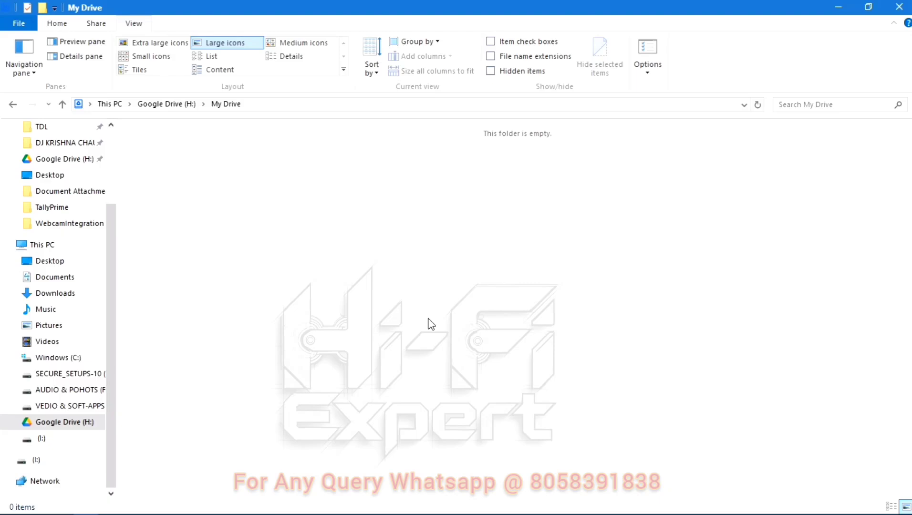
pyautogui.hotkey('alt', 'Tab')
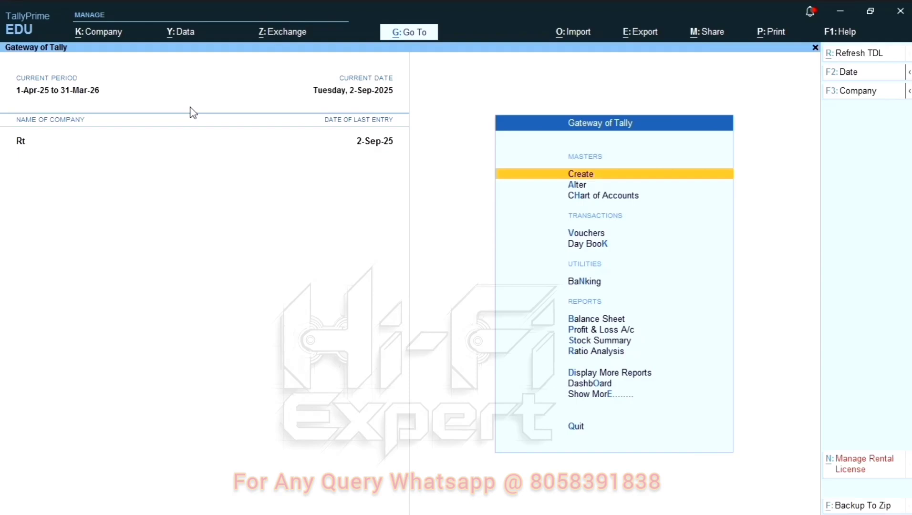
pyautogui.click(112, 33)
pyautogui.click(105, 101)
pyautogui.click(211, 188)
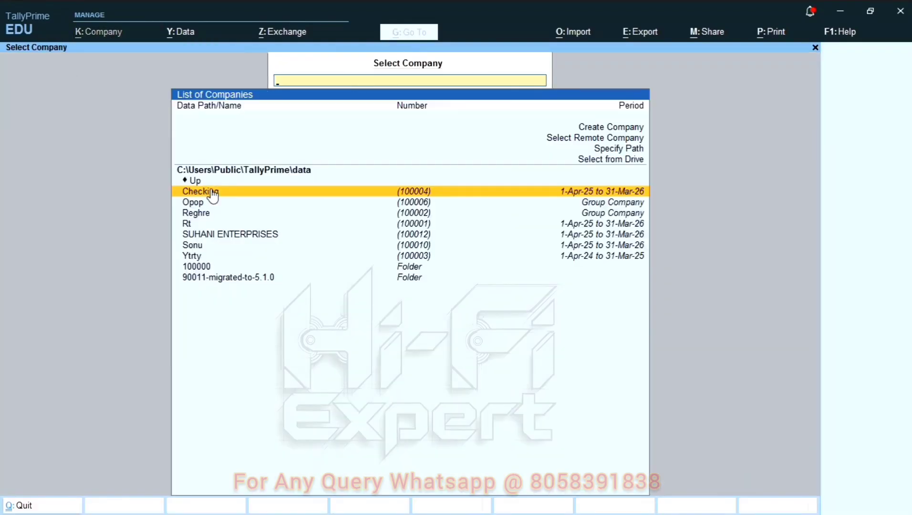
pyautogui.hotkey('alt', 'Tab')
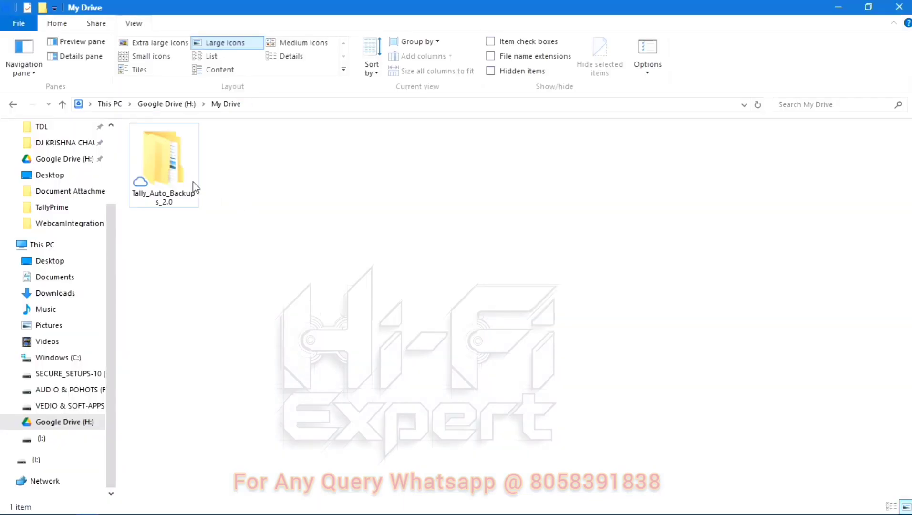
# Open Tally_Auto_Backups_2.0 and the 271 KB 100001 backup zip in WinRAR
pyautogui.doubleClick(183, 178)
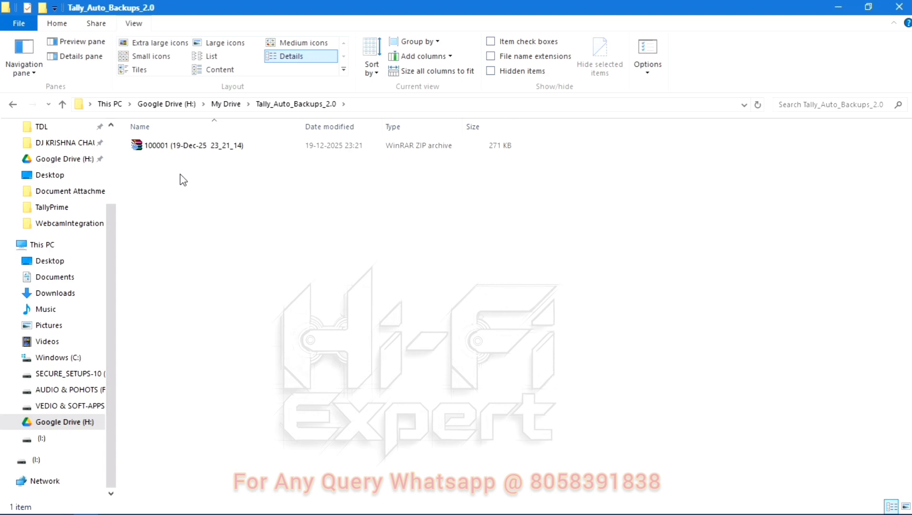
pyautogui.click(193, 151)
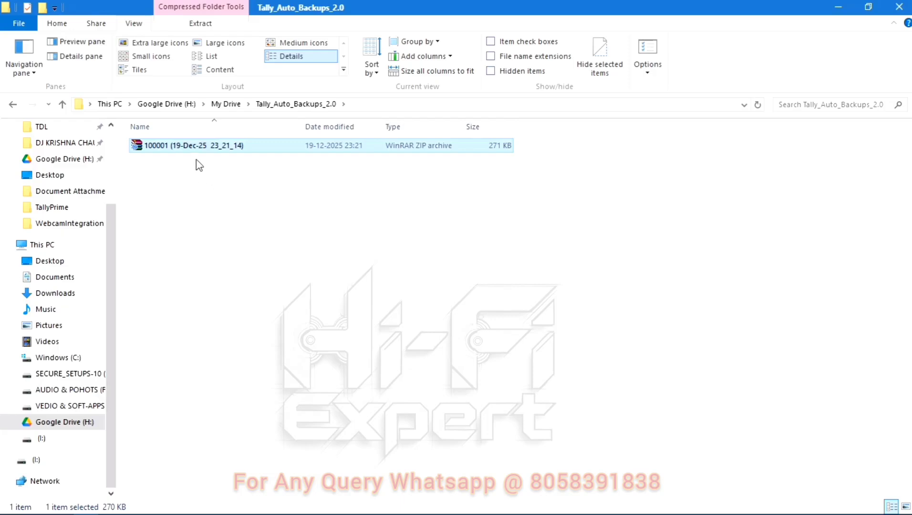
pyautogui.click(193, 156)
pyautogui.click(220, 150)
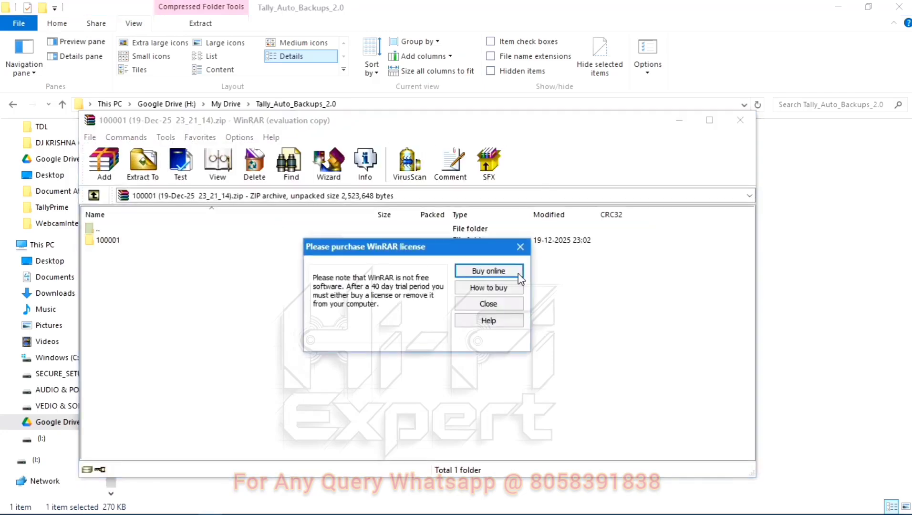
# Confirm StatStatus.1800 in folder 100001 demands a password, then close WinRAR
pyautogui.click(500, 303)
pyautogui.click(138, 241)
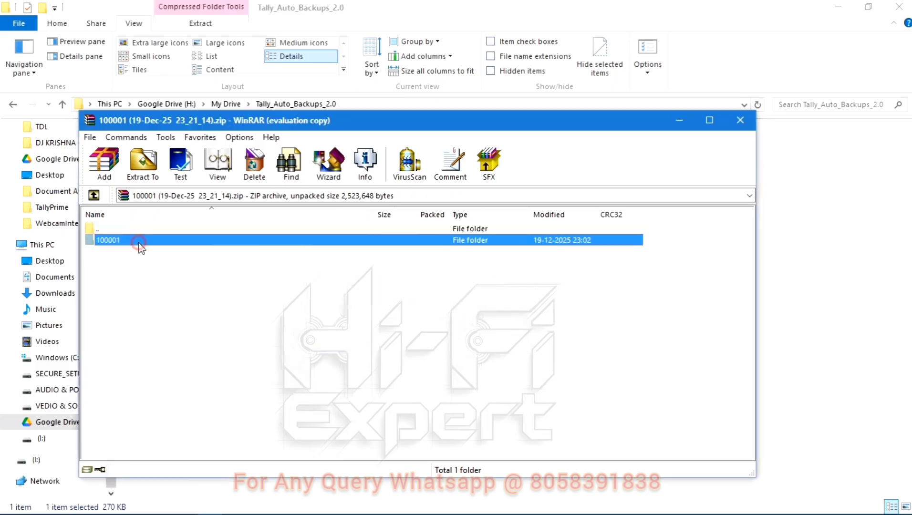
pyautogui.doubleClick(138, 241)
pyautogui.click(143, 286)
pyautogui.click(129, 332)
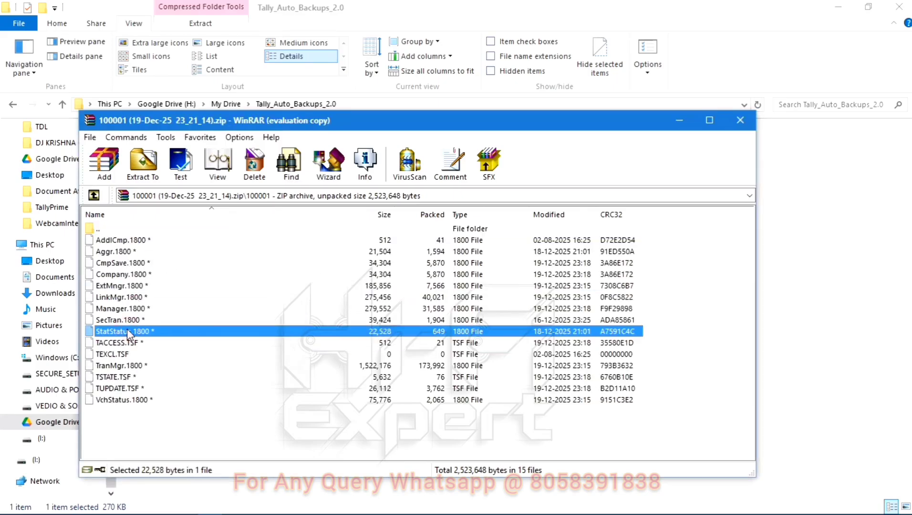
pyautogui.doubleClick(129, 332)
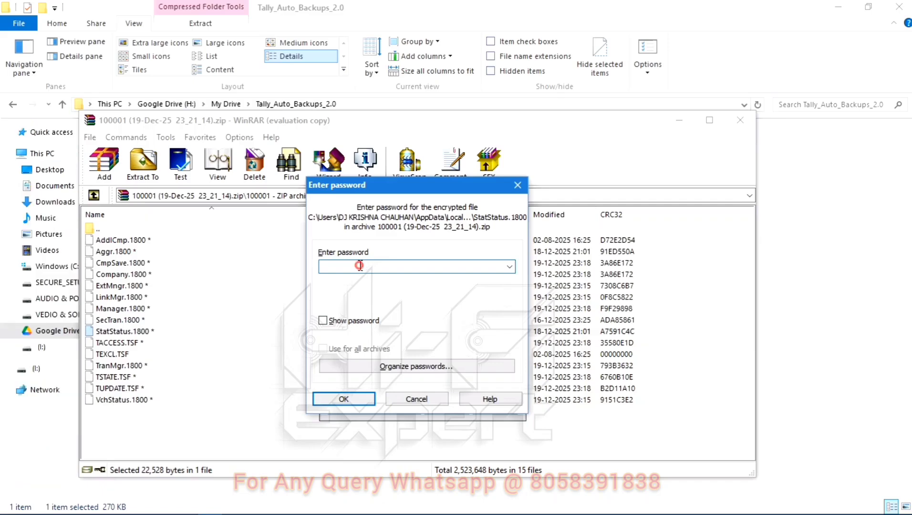
pyautogui.click(518, 185)
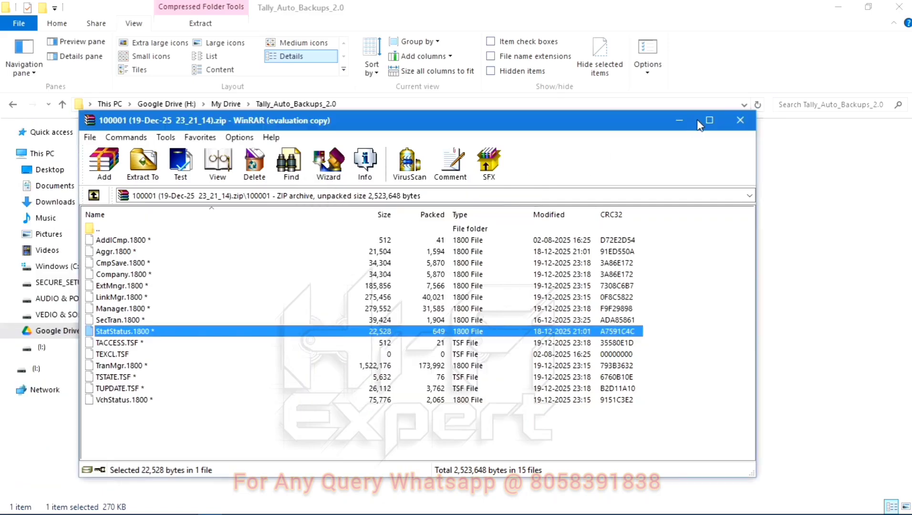
pyautogui.click(740, 121)
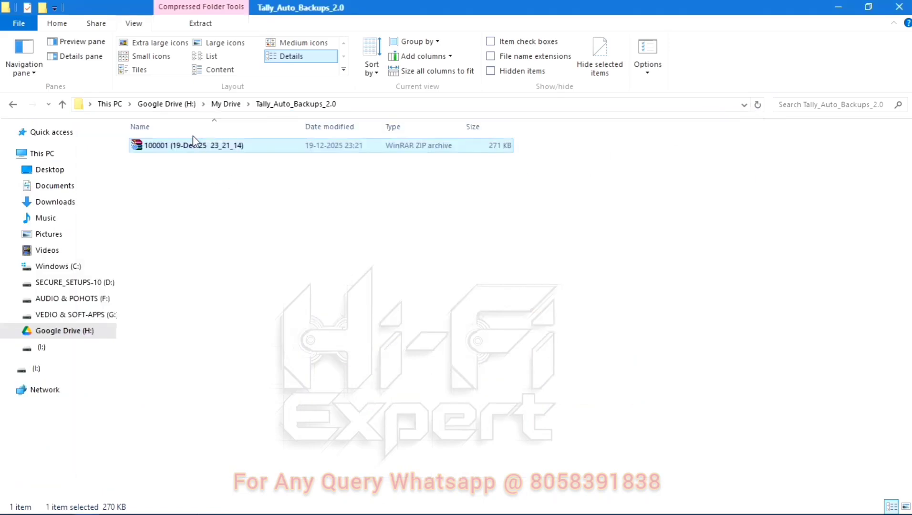
# Try Extract Here on the backup zip, dismiss the password prompt, and browse folder 100001
pyautogui.rightClick(187, 147)
pyautogui.click(240, 192)
pyautogui.rightClick(188, 146)
pyautogui.click(230, 199)
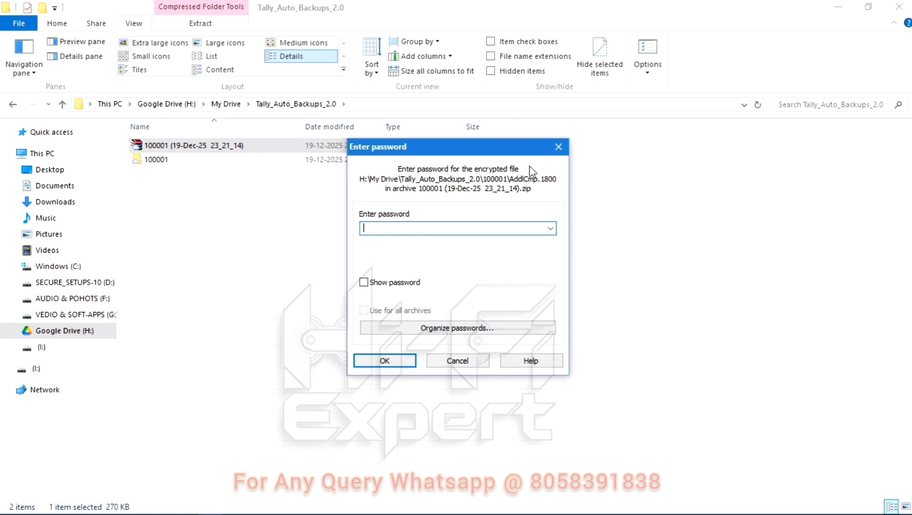
pyautogui.click(558, 147)
pyautogui.click(170, 163)
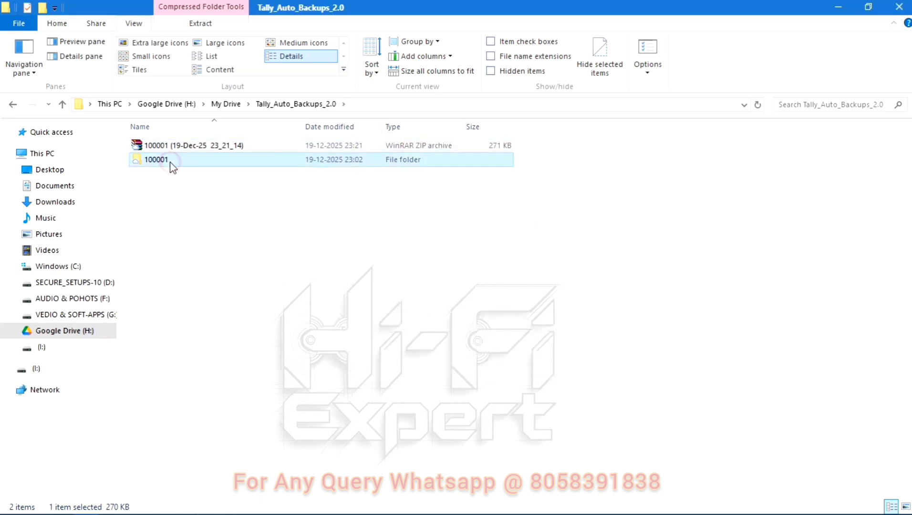
pyautogui.doubleClick(171, 165)
pyautogui.hotkey('alt', 'Left')
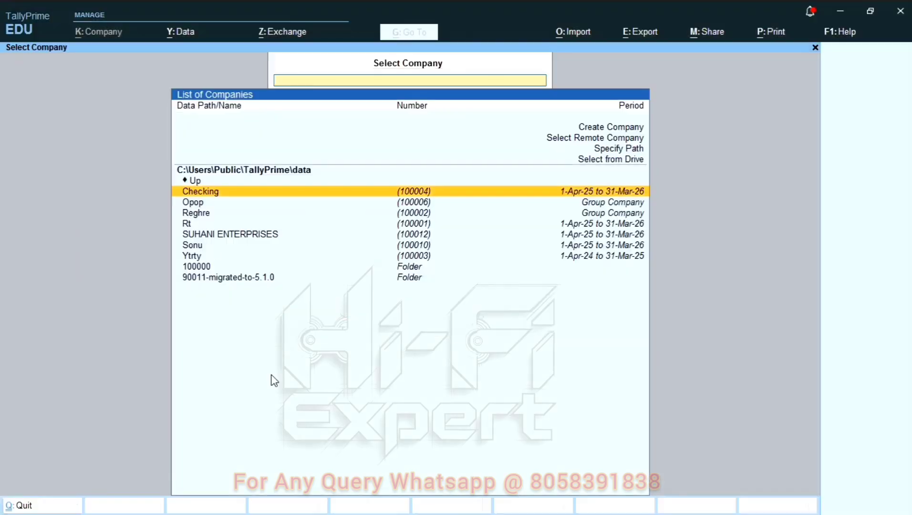
# Load SUHANI ENTERPRISES and check the backups folder for the new 100012 zip
pyautogui.press('Down')
pyautogui.press('Down')
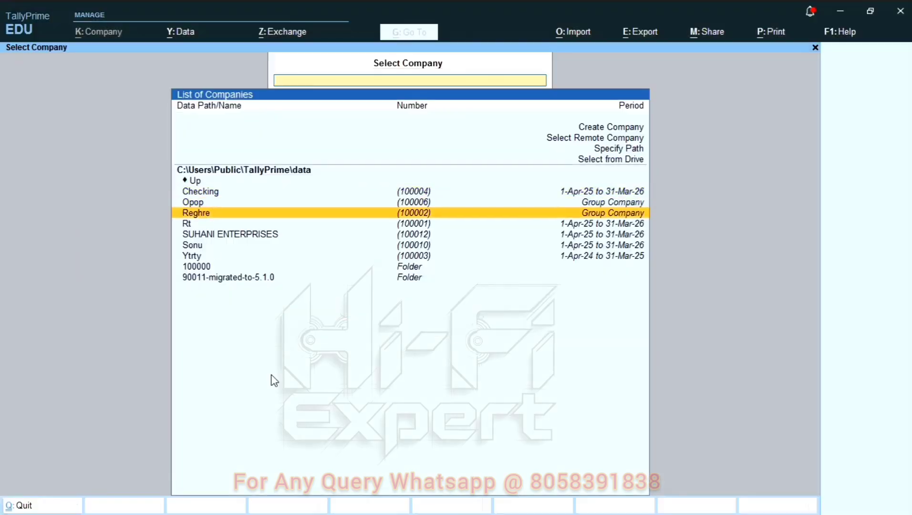
pyautogui.press('Down')
pyautogui.press('Down')
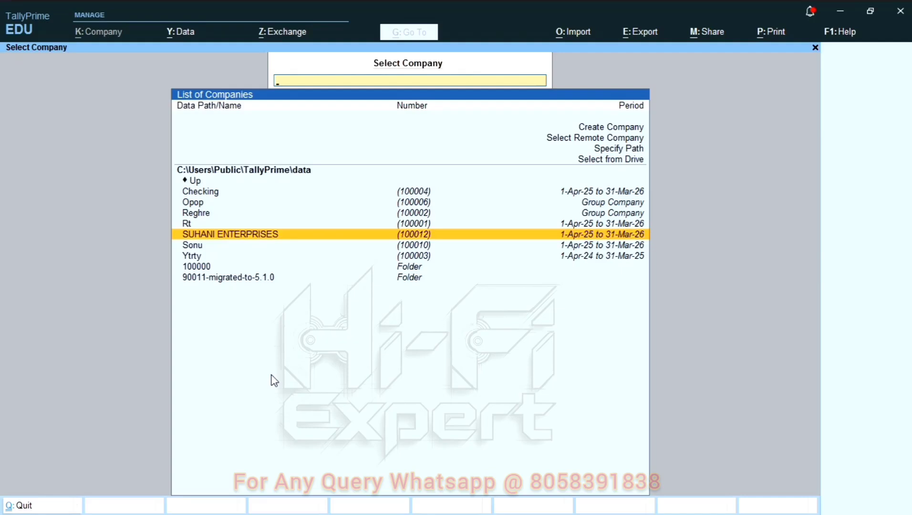
pyautogui.press('Return')
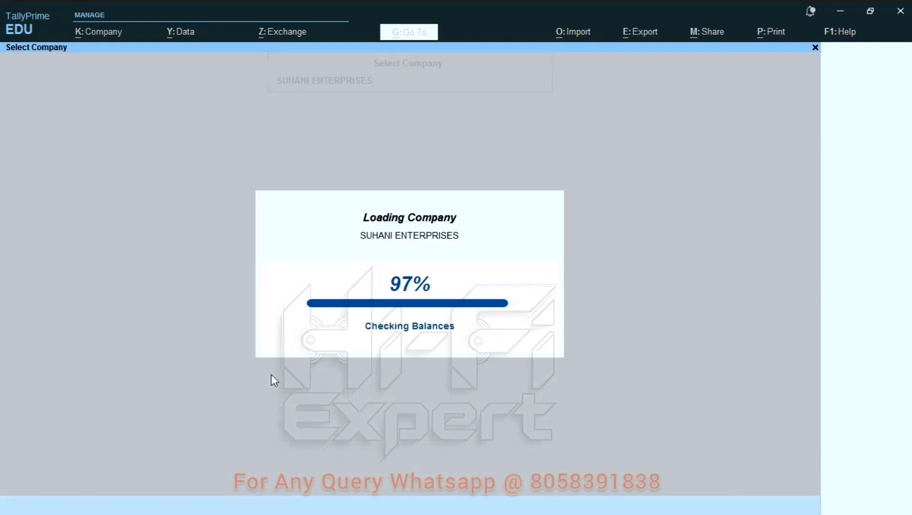
pyautogui.hotkey('alt', 'Tab')
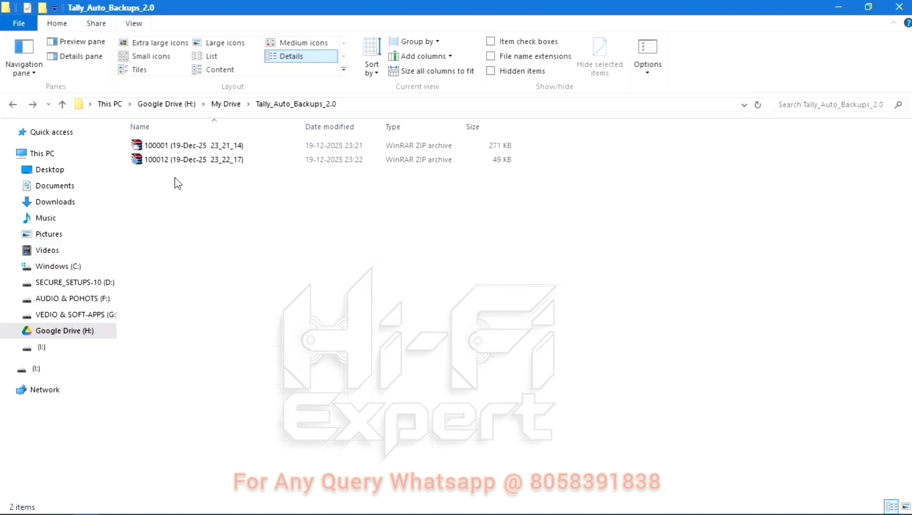
# Shut the SUHANI ENTERPRISES company in TallyPrime to trigger another 49 KB backup zip
pyautogui.hotkey('alt', 'Tab')
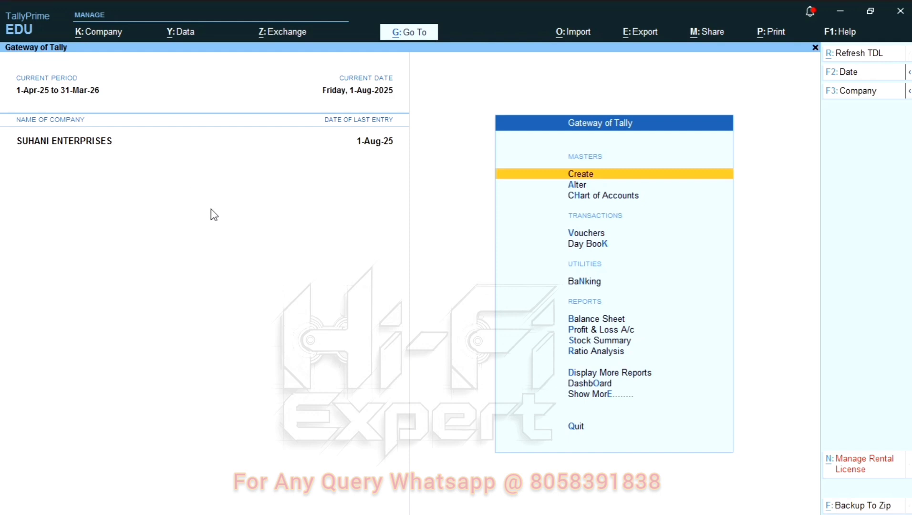
pyautogui.hotkey('alt', 'F3')
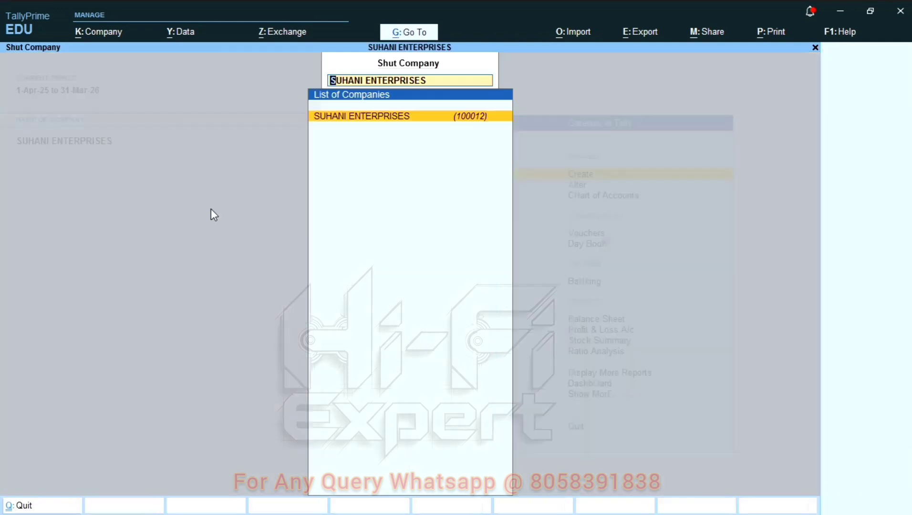
pyautogui.press('Return')
pyautogui.press('super')
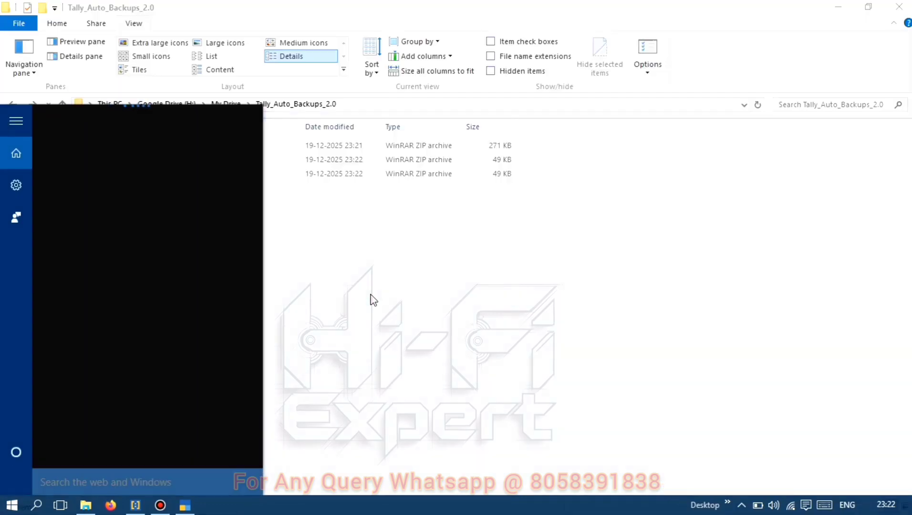
# Refresh Tally_Auto_Backups_2.0 to list the third zip, then return to TallyPrime's Select Company list
pyautogui.rightClick(372, 298)
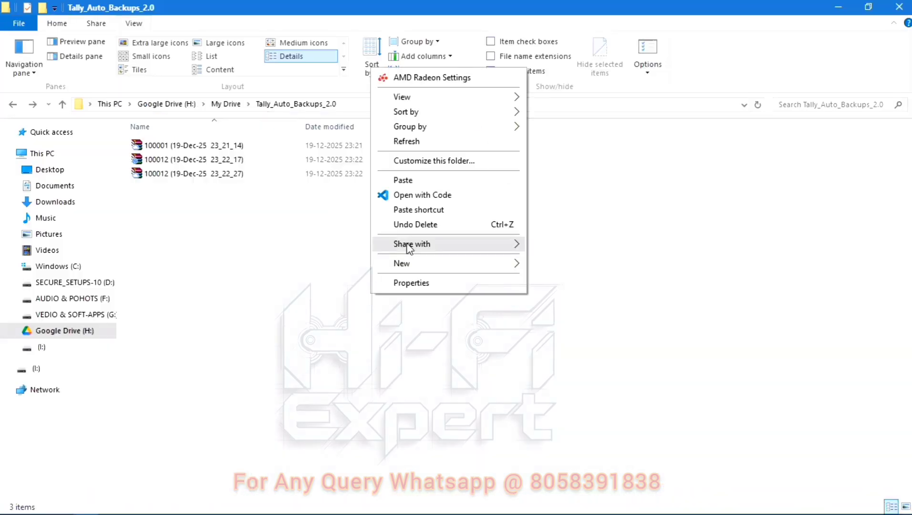
pyautogui.click(407, 145)
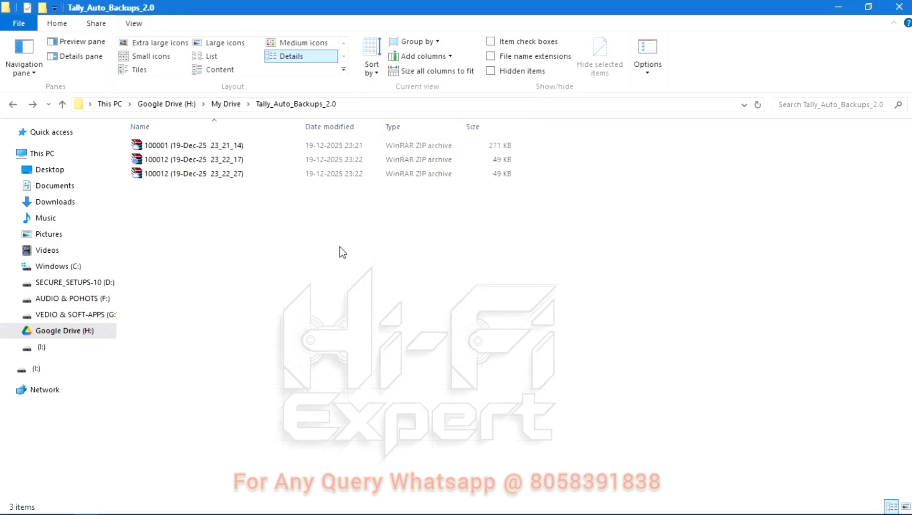
pyautogui.hotkey('alt', 'Tab')
pyautogui.click(370, 382)
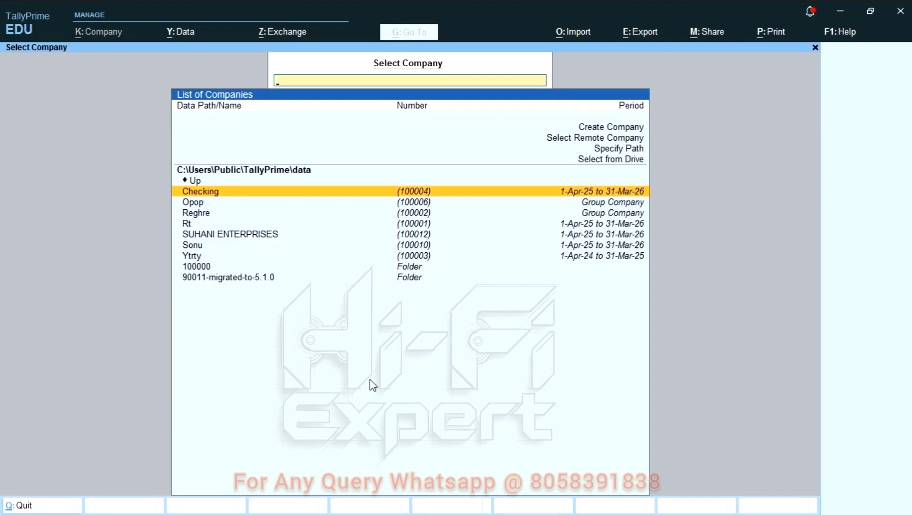
# Log in to the Rt company with its username, creating the 209 KB 100001 backup zip
pyautogui.hotkey('alt', 'Tab')
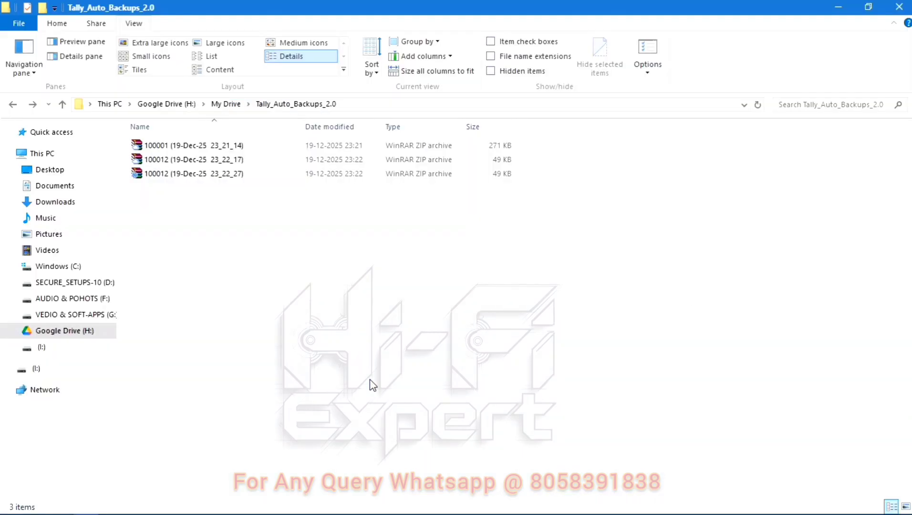
pyautogui.hotkey('alt', 'Tab')
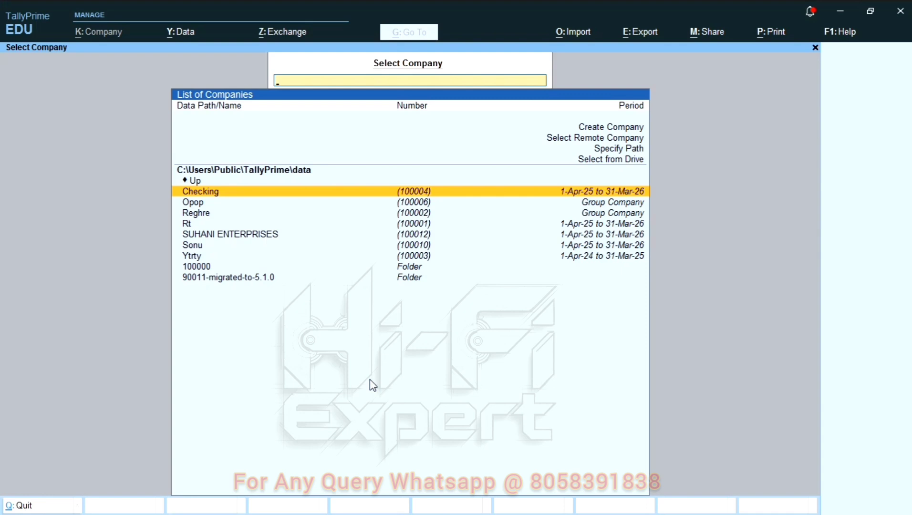
pyautogui.press('Down')
pyautogui.press('Down')
pyautogui.press('Down')
pyautogui.press('Return')
pyautogui.write('k')
pyautogui.press('Return')
pyautogui.press('Return')
pyautogui.hotkey('alt', 'Tab')
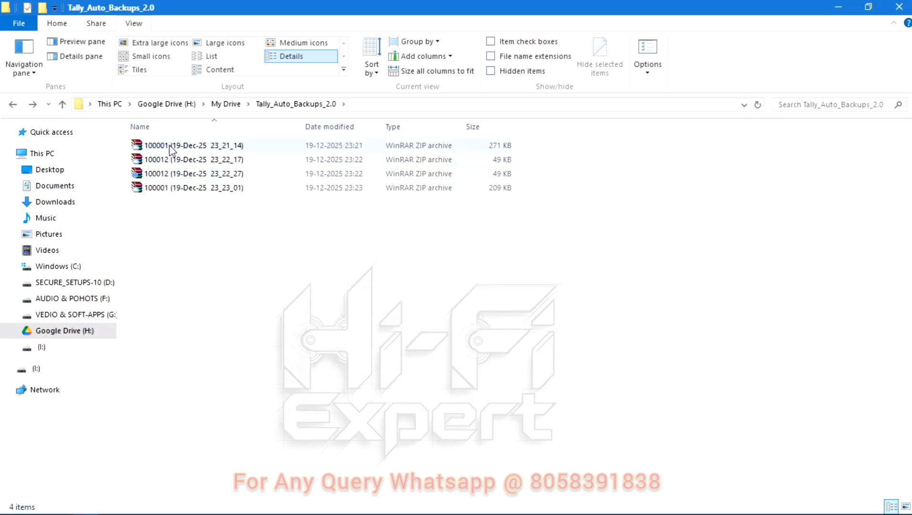
# Refresh the backups folder to show all four zips: two 100001 and two 100012 archives
pyautogui.click(171, 147)
pyautogui.press('Down')
pyautogui.press('Down')
pyautogui.press('Down')
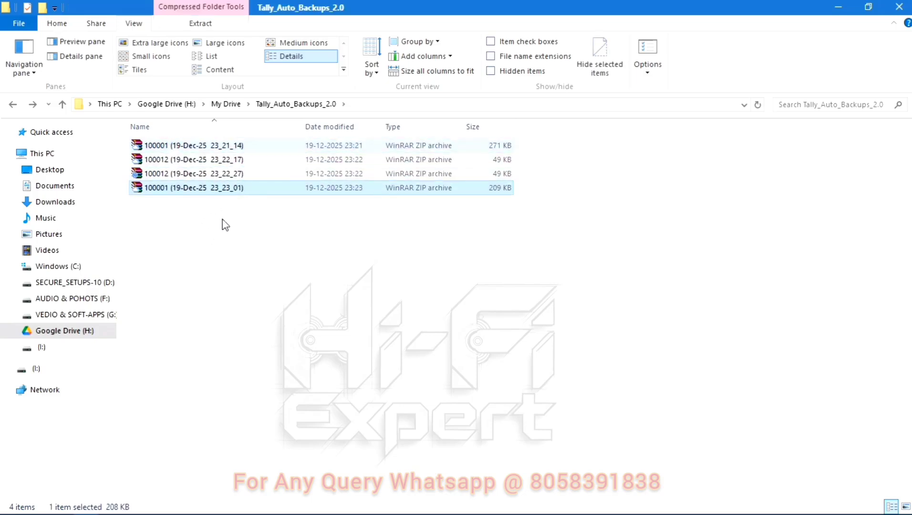
pyautogui.click(231, 239)
pyautogui.rightClick(231, 238)
pyautogui.click(272, 309)
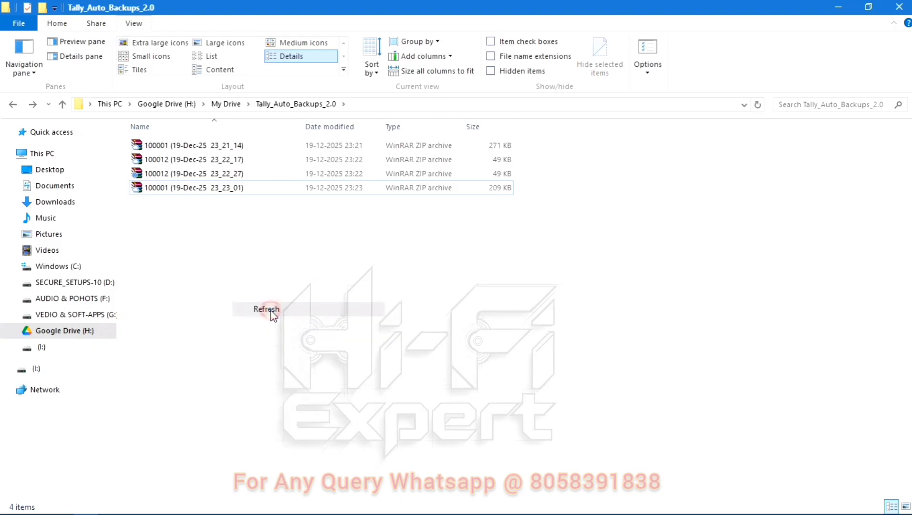